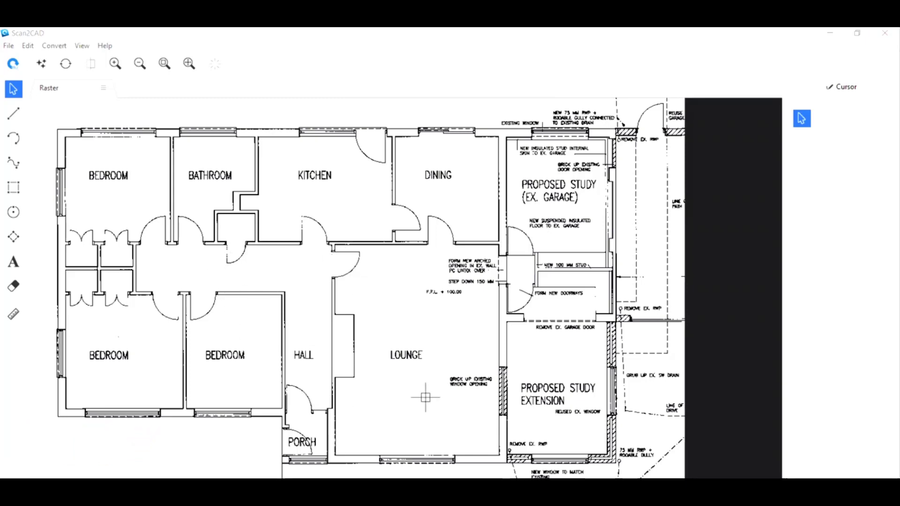
Step: Examine the bedroom wall lines in the scanned floor plan and close the raster cleaning options with none enabled
{"action": "scroll", "coordinate": [243, 349], "scroll_direction": "up", "scroll_amount": 3}
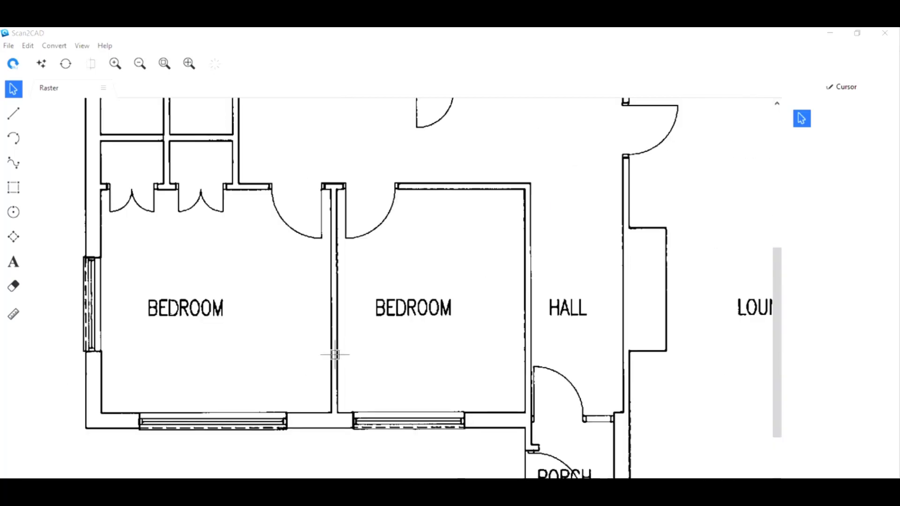
{"action": "scroll", "coordinate": [362, 346], "scroll_direction": "up", "scroll_amount": 5}
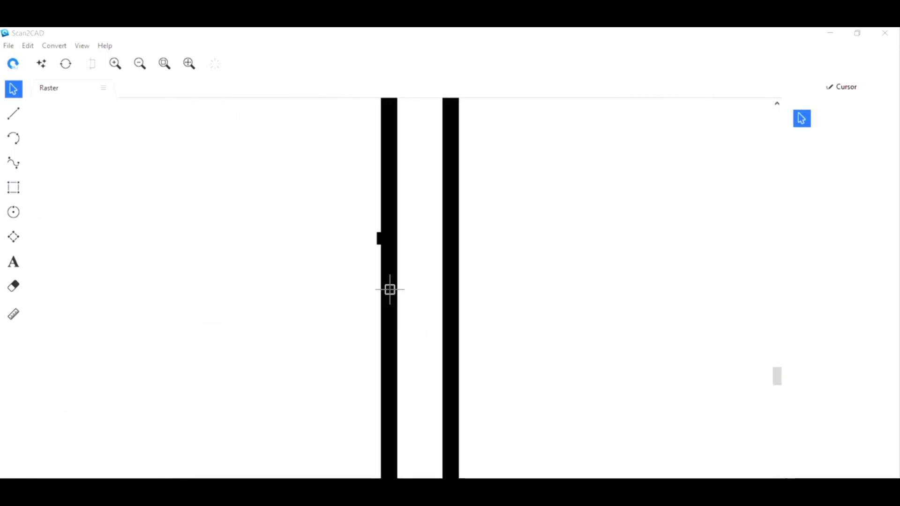
{"action": "scroll", "coordinate": [388, 333], "scroll_direction": "down", "scroll_amount": 3}
{"action": "scroll", "coordinate": [388, 335], "scroll_direction": "down", "scroll_amount": 5}
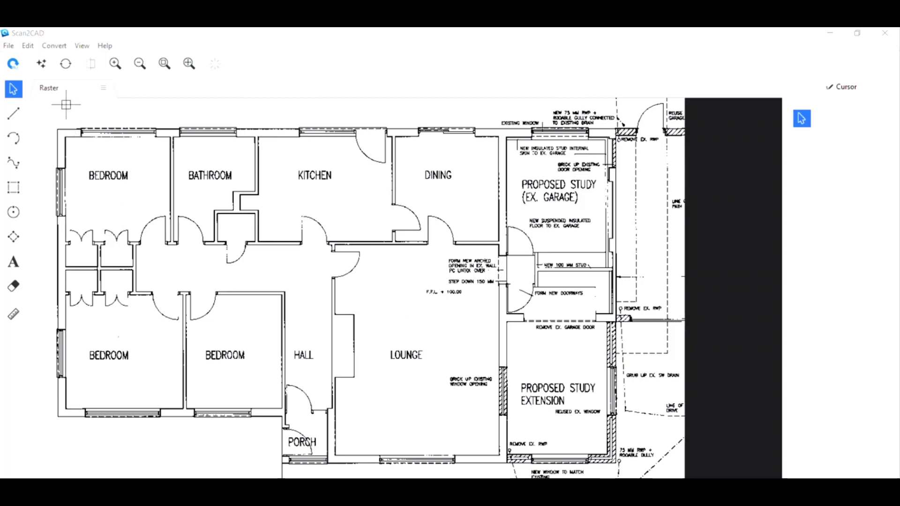
{"action": "left_click", "coordinate": [46, 70]}
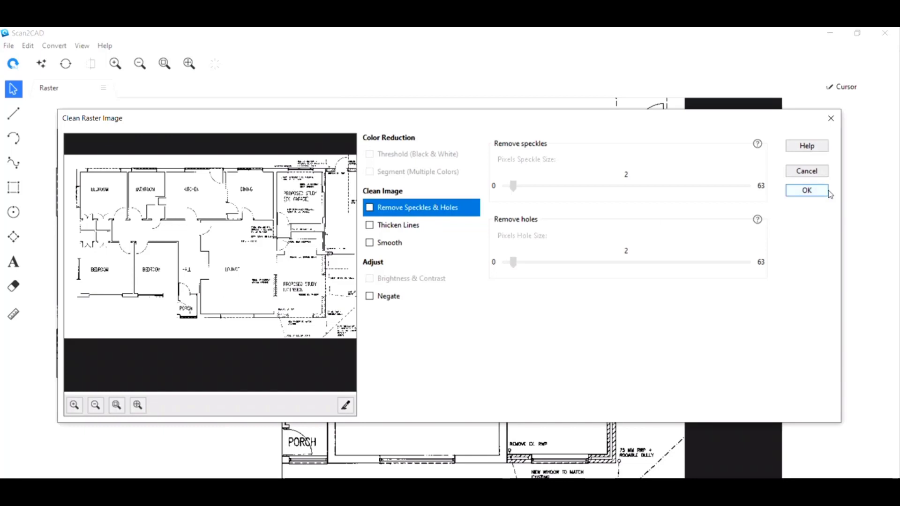
{"action": "left_click", "coordinate": [813, 195]}
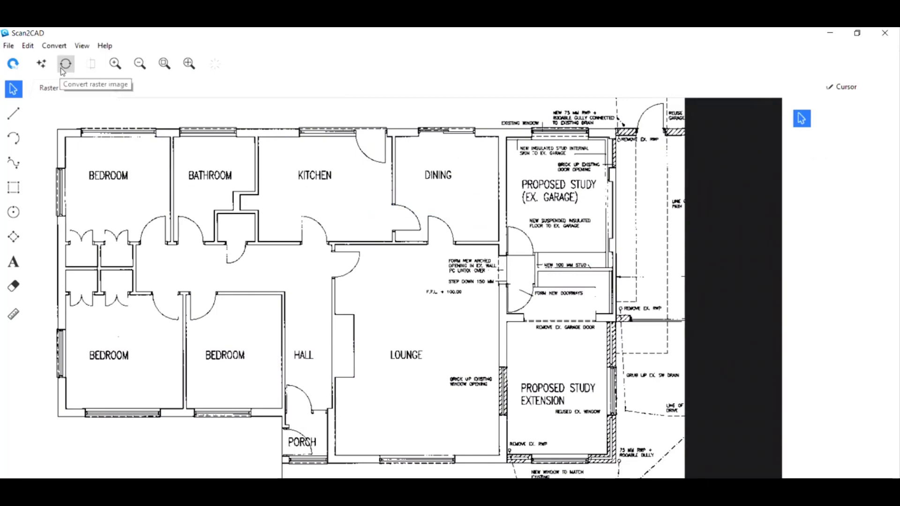
Step: Start converting the raster image and set the conversion option to Vectorize and OCR
{"action": "left_click", "coordinate": [65, 66]}
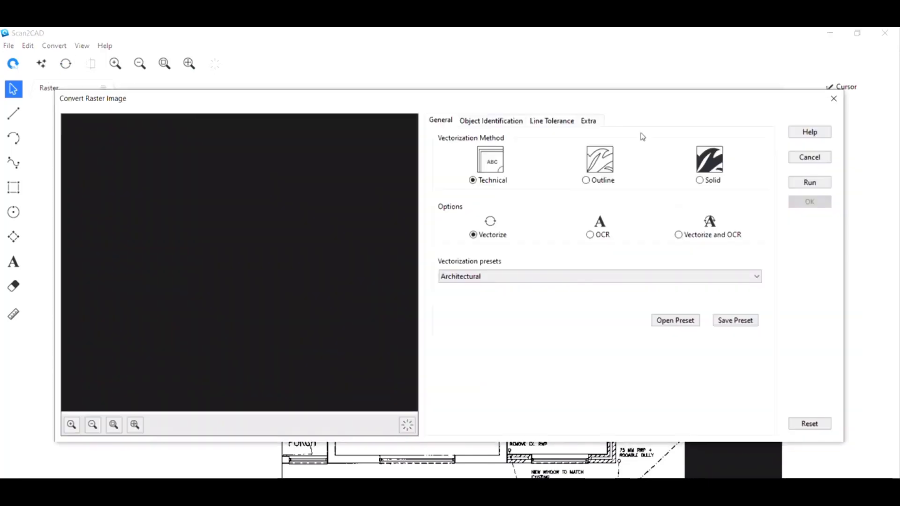
{"action": "mouse_move", "coordinate": [623, 104]}
{"action": "left_mouse_down"}
{"action": "mouse_move", "coordinate": [619, 342]}
{"action": "mouse_move", "coordinate": [631, 58]}
{"action": "mouse_move", "coordinate": [620, 119]}
{"action": "left_mouse_up"}
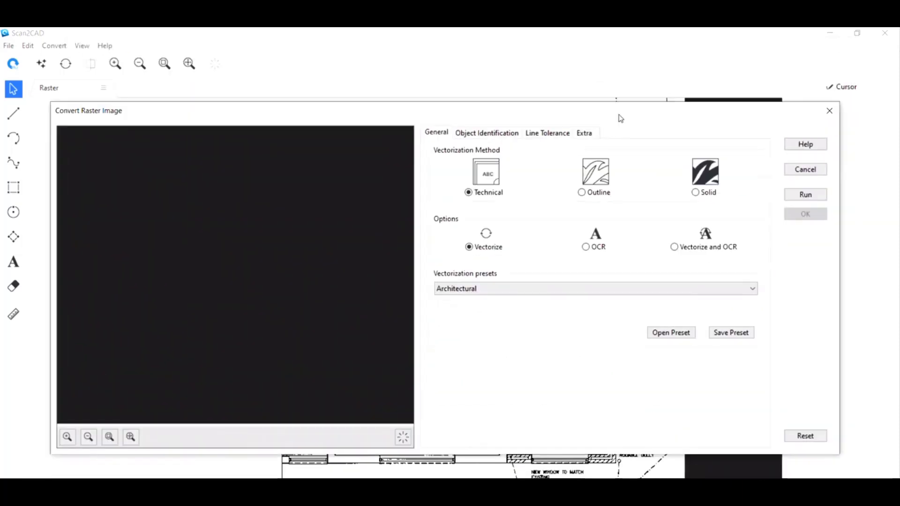
{"action": "left_click_drag", "start_coordinate": [484, 112], "coordinate": [570, 112]}
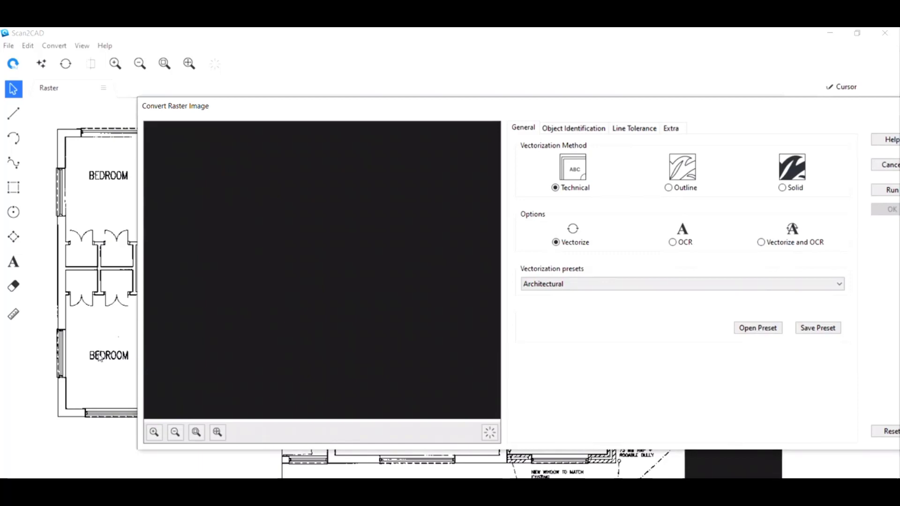
{"action": "left_click_drag", "start_coordinate": [424, 112], "coordinate": [300, 109]}
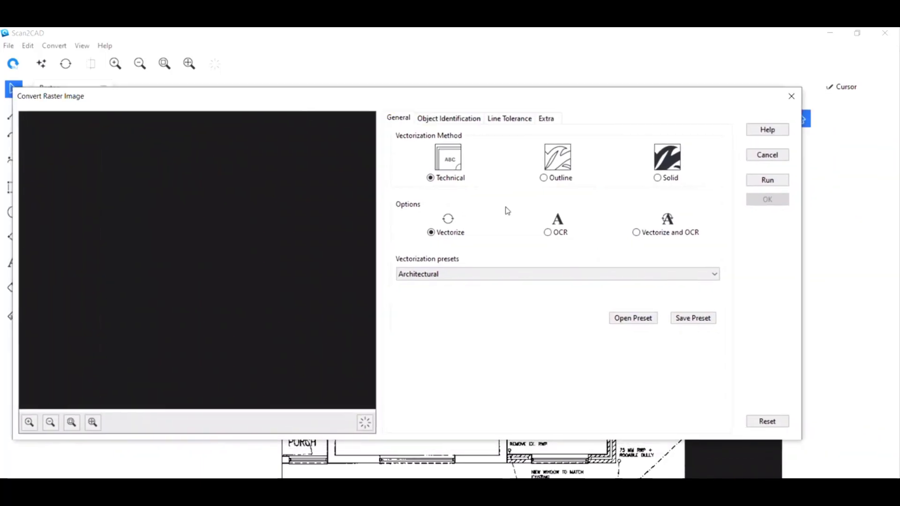
{"action": "left_click", "coordinate": [642, 235]}
Step: Set the OCR maximum character size to 51 by measuring a letter of the LOUNGE label in the image
{"action": "left_click", "coordinate": [551, 121]}
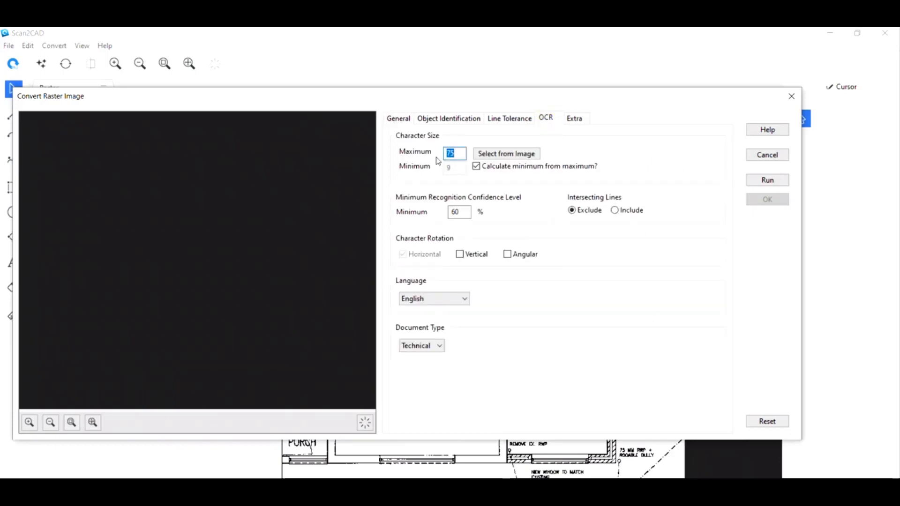
{"action": "left_click", "coordinate": [502, 154]}
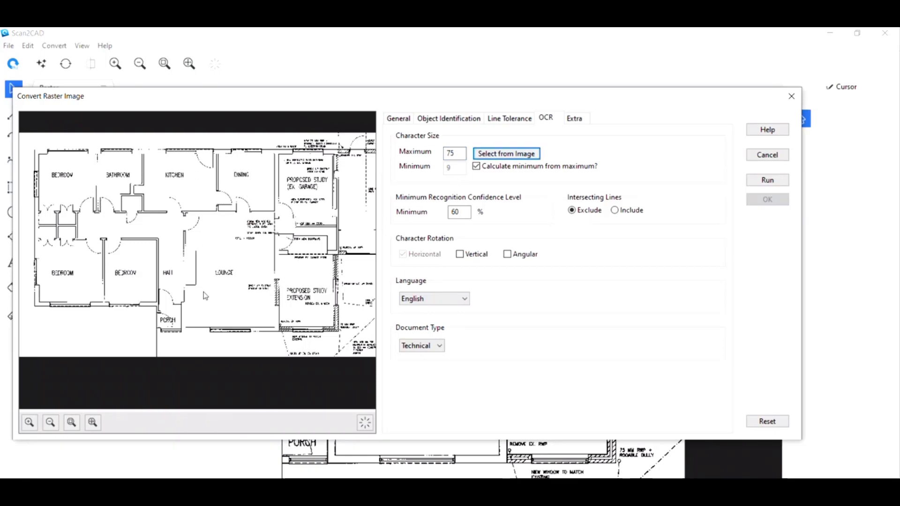
{"action": "scroll", "coordinate": [224, 285], "scroll_direction": "up", "scroll_amount": 3}
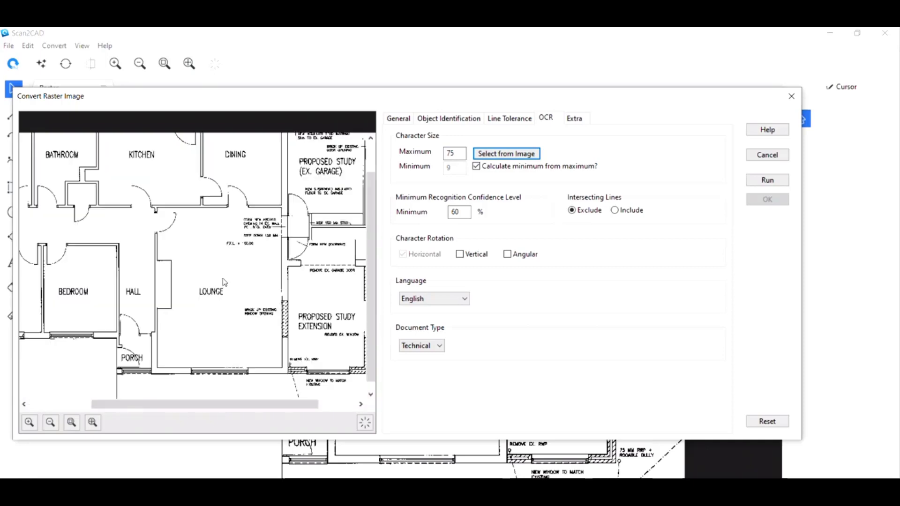
{"action": "scroll", "coordinate": [196, 282], "scroll_direction": "up", "scroll_amount": 3}
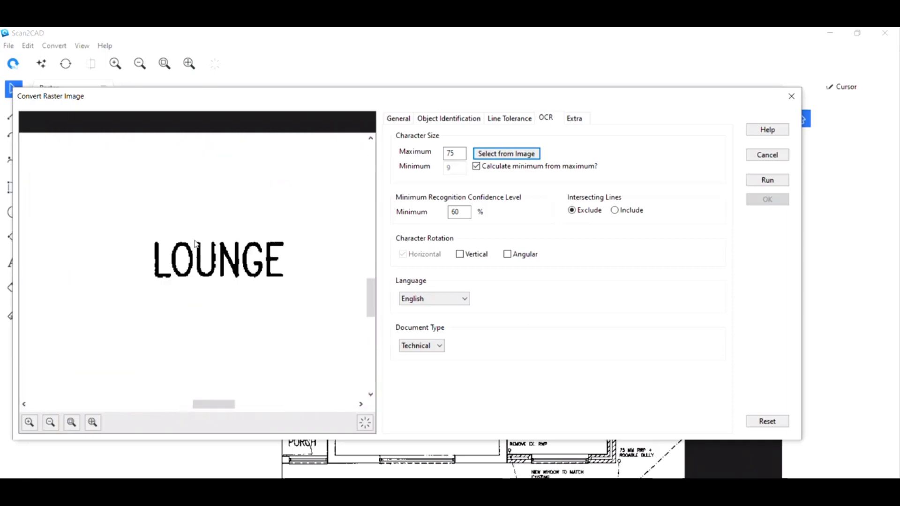
{"action": "left_click_drag", "start_coordinate": [187, 240], "coordinate": [188, 284]}
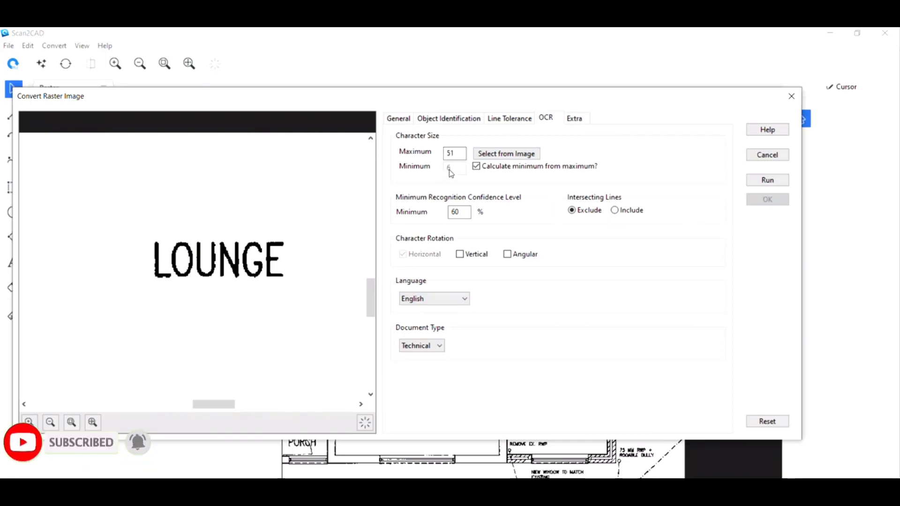
{"action": "scroll", "coordinate": [201, 304], "scroll_direction": "down", "scroll_amount": 5}
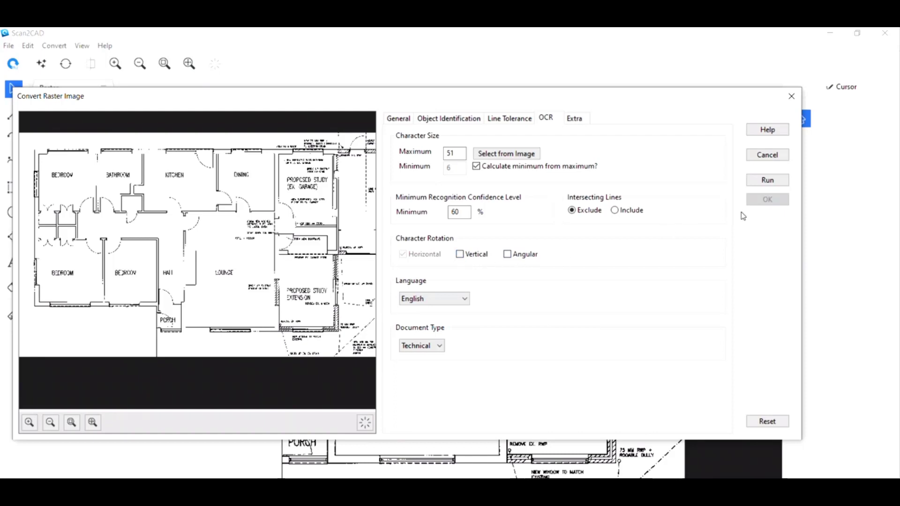
Step: Run the conversion and compare the vector preview with the raster and combined previews
{"action": "left_click", "coordinate": [776, 181]}
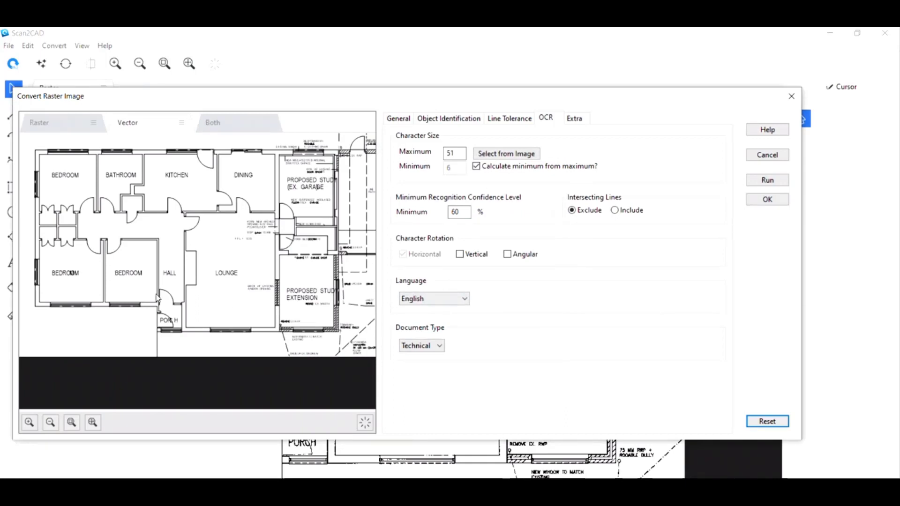
{"action": "scroll", "coordinate": [125, 290], "scroll_direction": "up", "scroll_amount": 1}
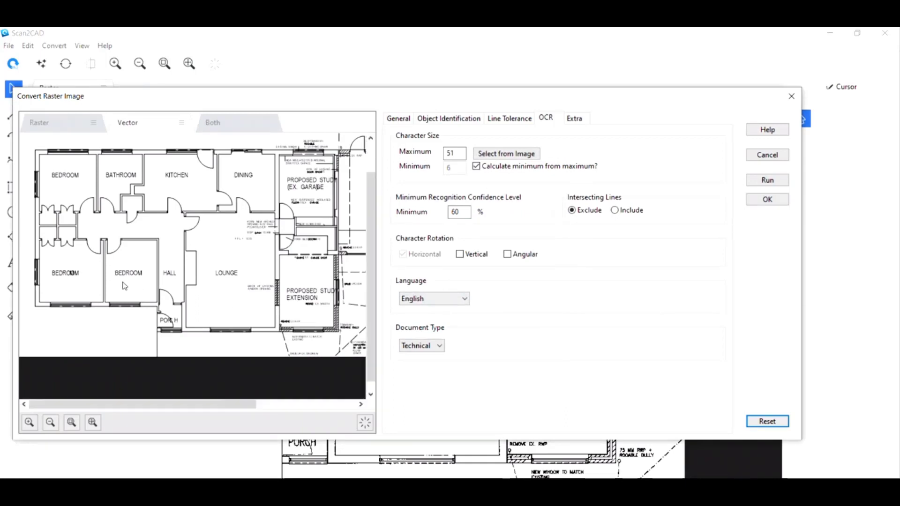
{"action": "scroll", "coordinate": [238, 303], "scroll_direction": "up", "scroll_amount": 1}
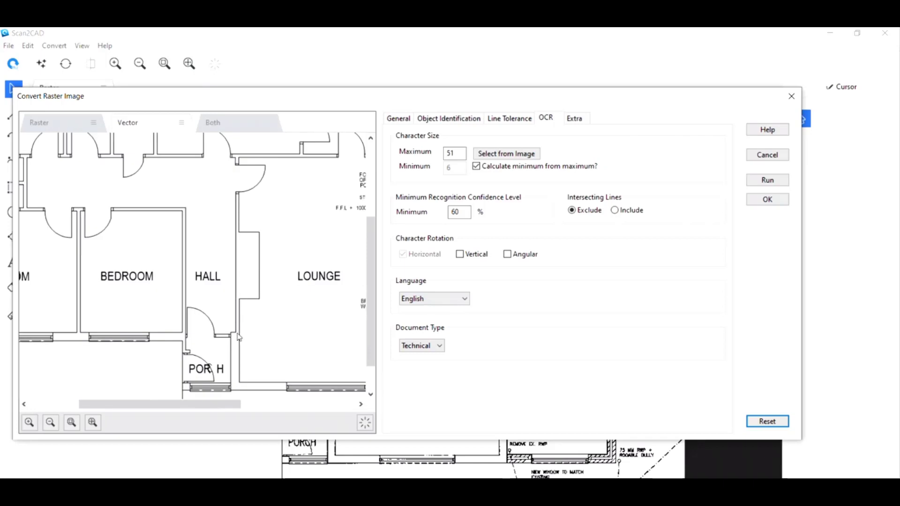
{"action": "scroll", "coordinate": [244, 346], "scroll_direction": "down", "scroll_amount": 1}
{"action": "scroll", "coordinate": [231, 308], "scroll_direction": "down", "scroll_amount": 2}
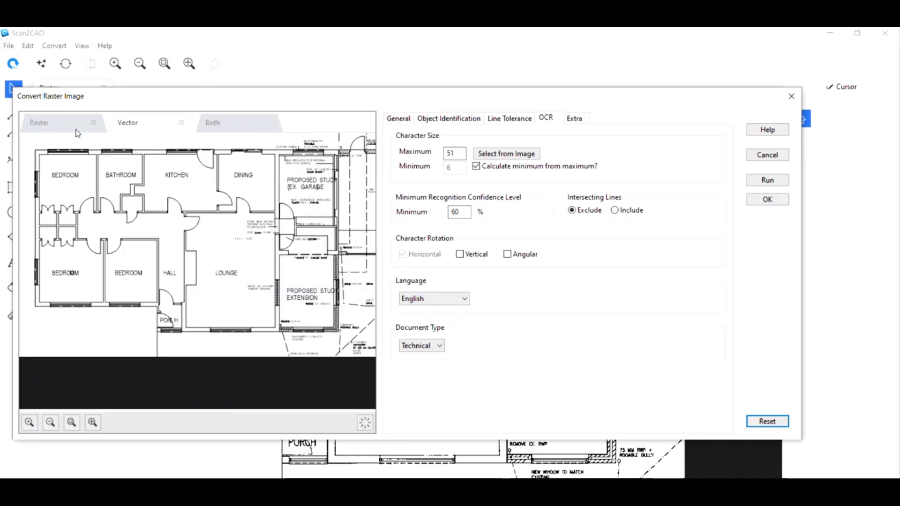
{"action": "left_click", "coordinate": [75, 128]}
{"action": "scroll", "coordinate": [117, 167], "scroll_direction": "up", "scroll_amount": 2}
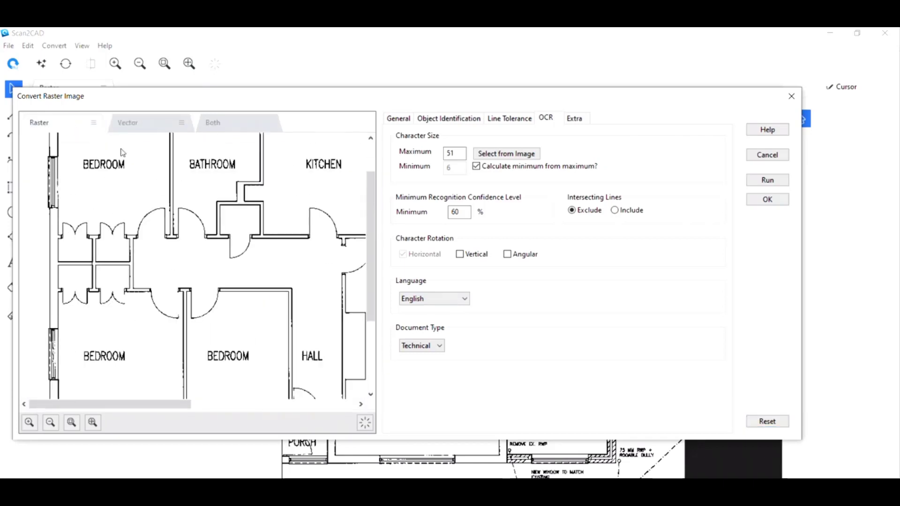
{"action": "left_click", "coordinate": [134, 123]}
{"action": "left_click", "coordinate": [220, 124]}
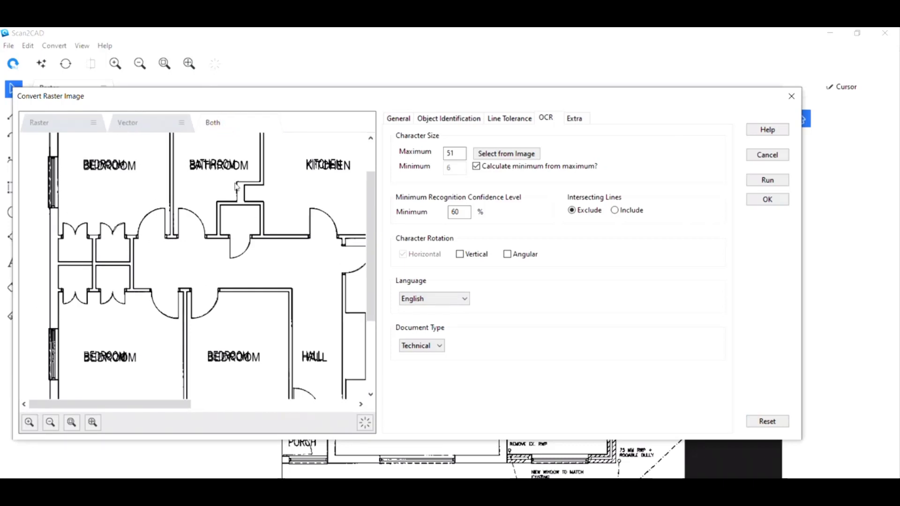
Step: Color the preview vectors by type, check the walls and door arcs against the raster image, and accept the conversion
{"action": "left_click", "coordinate": [365, 423]}
{"action": "scroll", "coordinate": [211, 321], "scroll_direction": "up", "scroll_amount": 3}
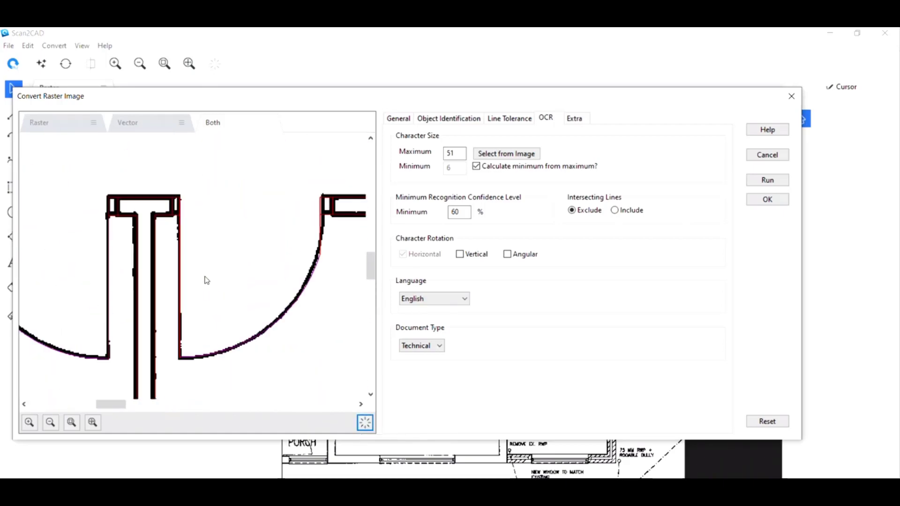
{"action": "scroll", "coordinate": [116, 220], "scroll_direction": "up", "scroll_amount": 1}
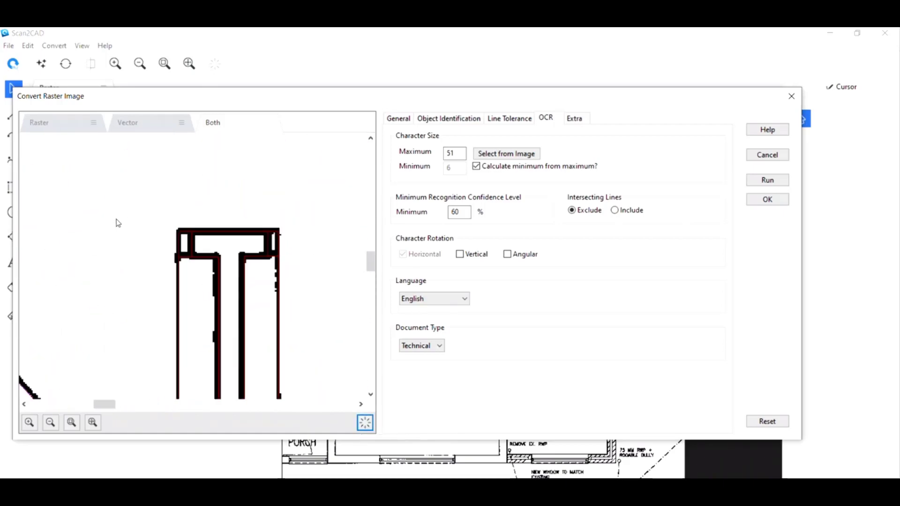
{"action": "left_click", "coordinate": [148, 124]}
{"action": "scroll", "coordinate": [183, 211], "scroll_direction": "down", "scroll_amount": 2}
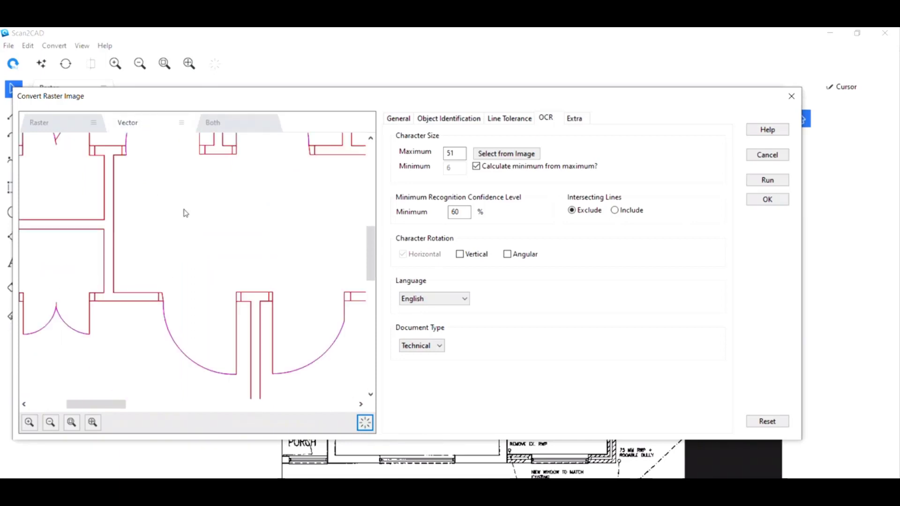
{"action": "left_click", "coordinate": [230, 122]}
{"action": "scroll", "coordinate": [227, 260], "scroll_direction": "down", "scroll_amount": 3}
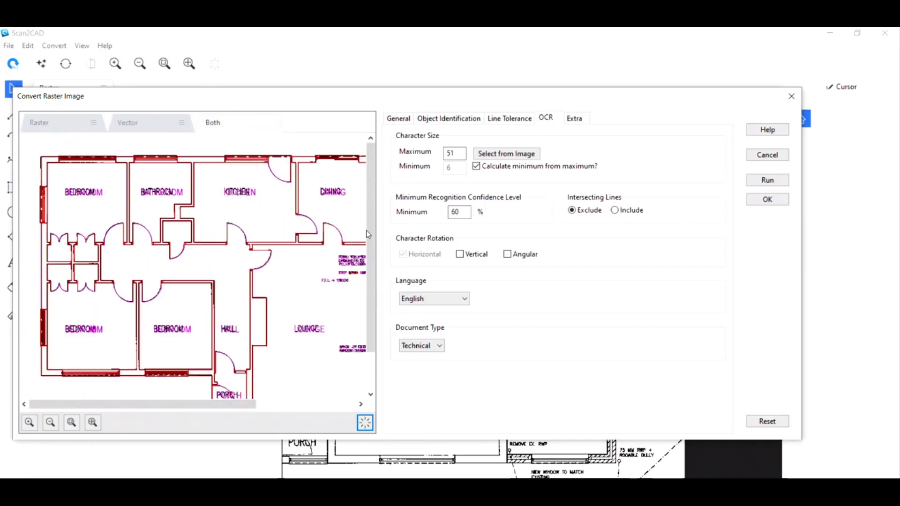
{"action": "left_click", "coordinate": [775, 199]}
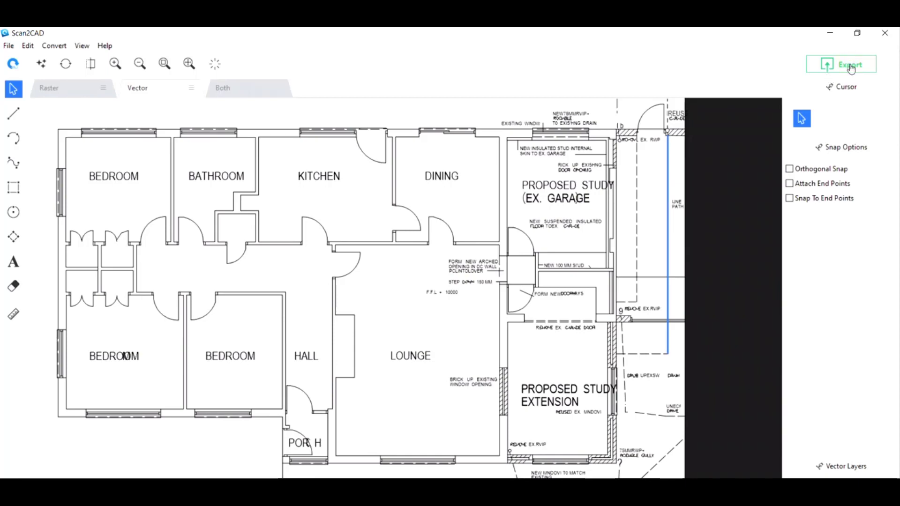
Step: Export the vector drawing as Image Trace for Vectorworks in DXF (R14 and later), with Beziers as 16-segment polylines and layers set to Do not change
{"action": "left_click", "coordinate": [851, 68]}
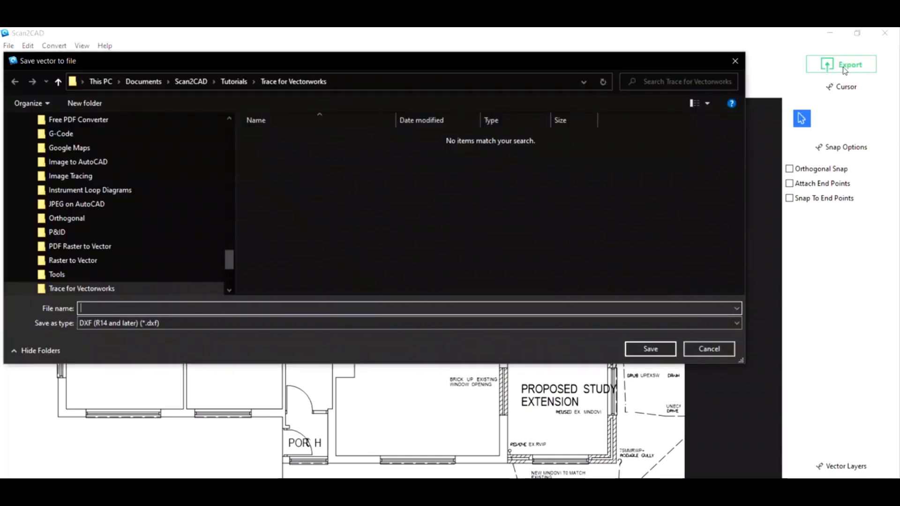
{"action": "left_click", "coordinate": [134, 323]}
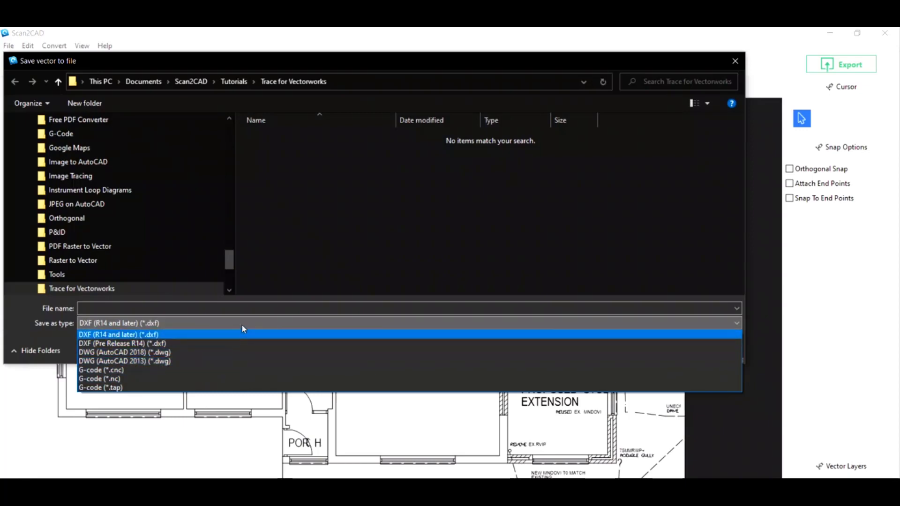
{"action": "left_click", "coordinate": [243, 334]}
{"action": "left_click", "coordinate": [258, 307]}
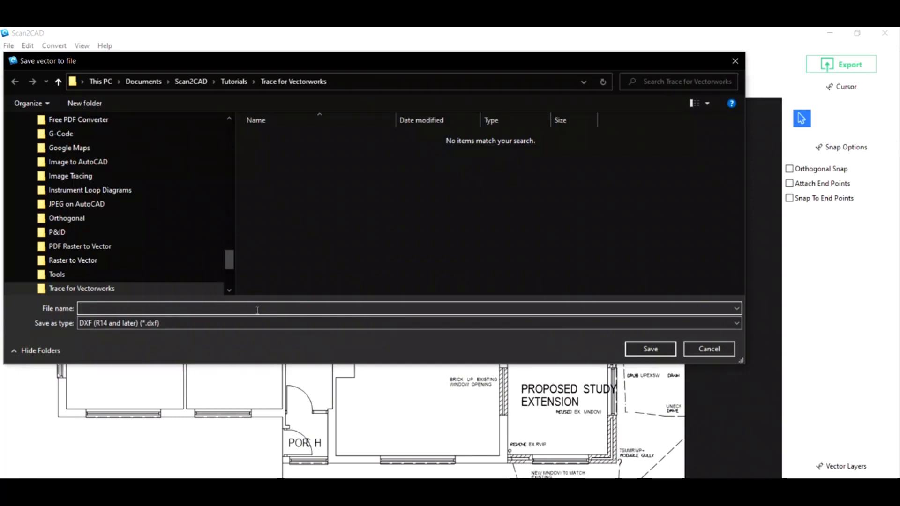
{"action": "type", "text": "F"}
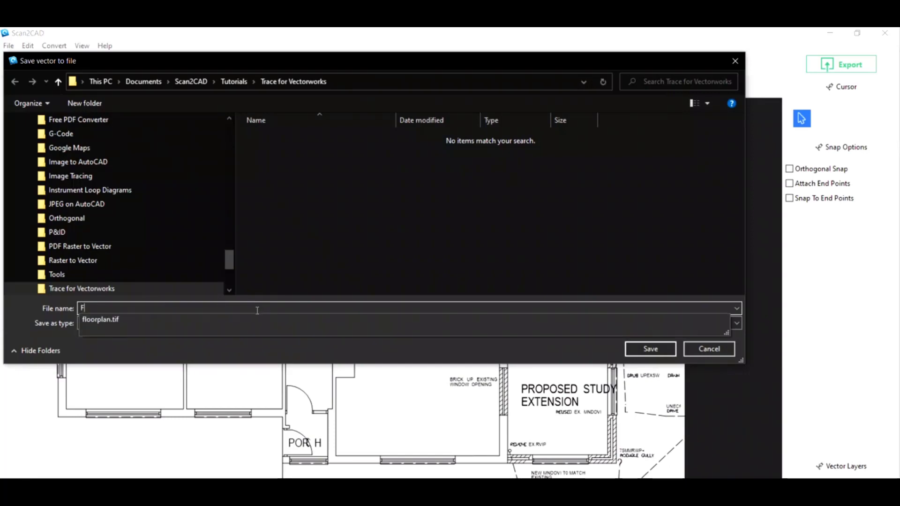
{"action": "key", "text": "BackSpace"}
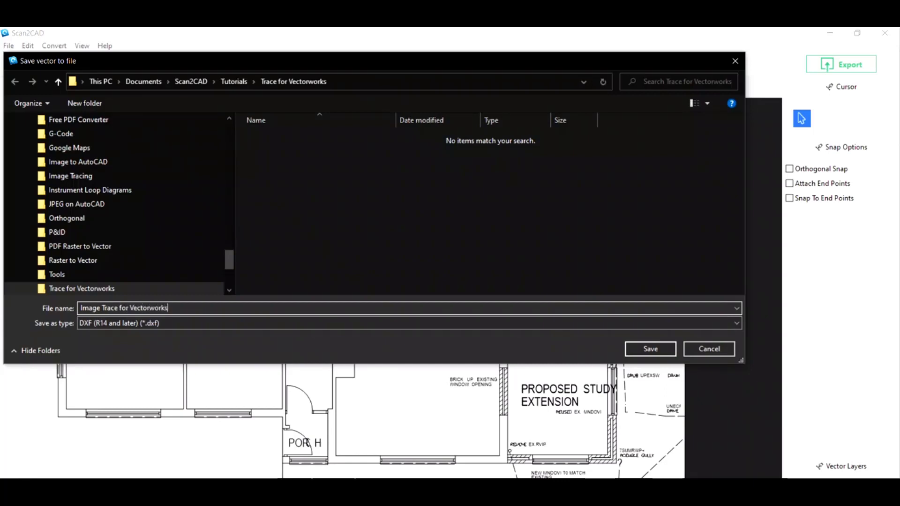
{"action": "left_click", "coordinate": [655, 350]}
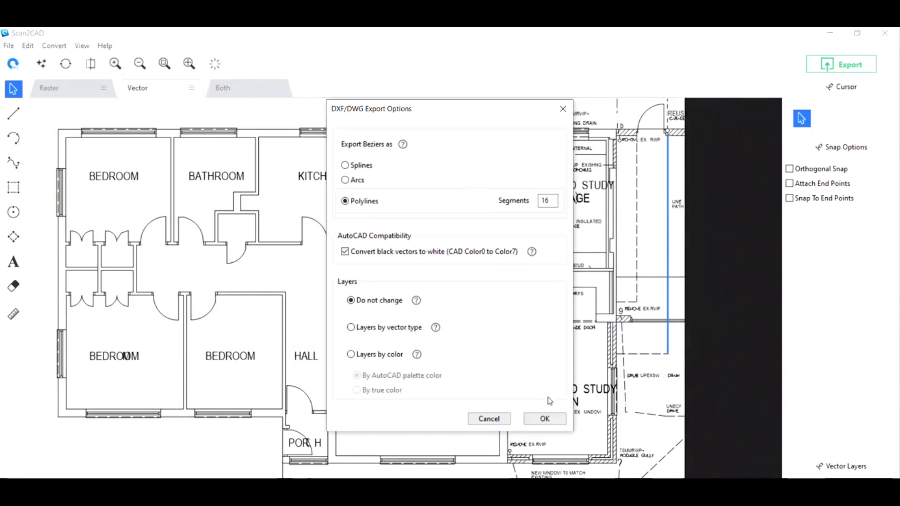
{"action": "left_click", "coordinate": [545, 418]}
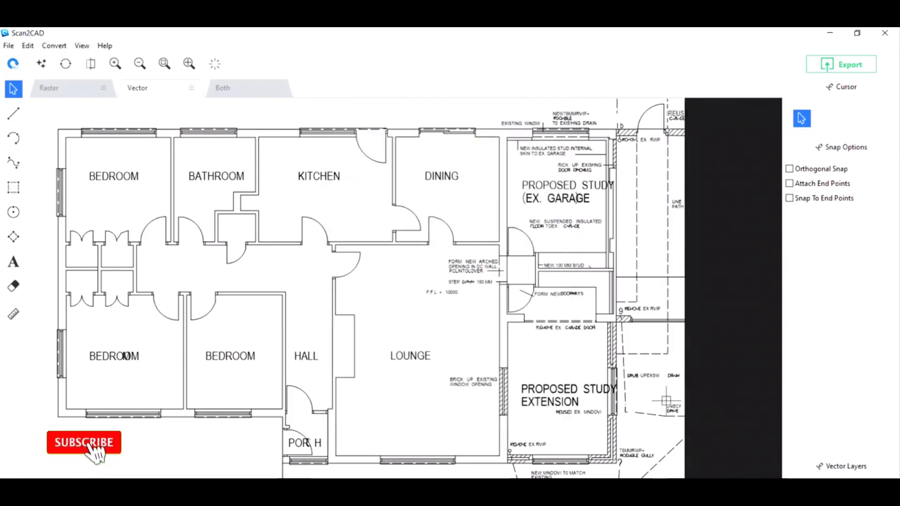